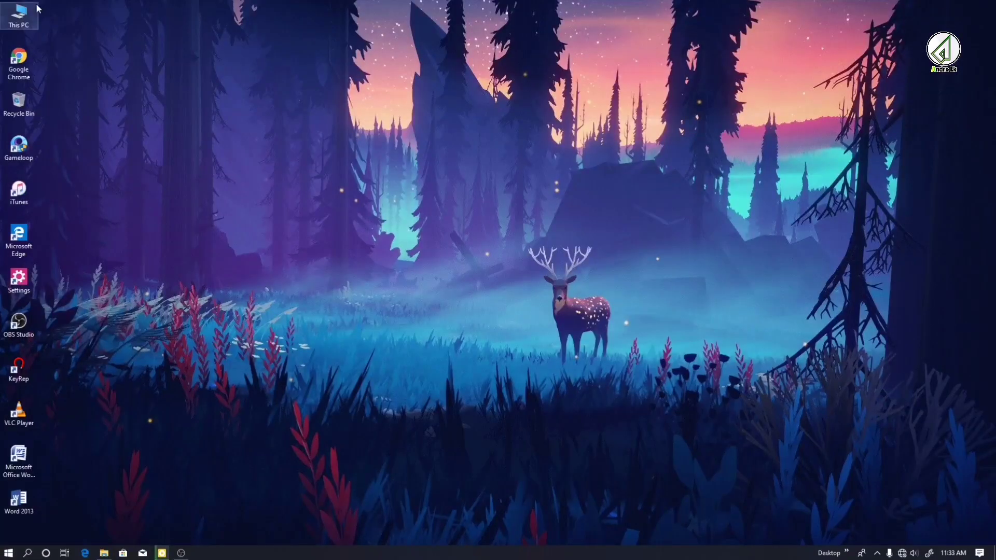
- Open New folder on Local Disk (D:), which holds the Rainmeter setup and skin files
{"action": "double_click", "coordinate": [19, 15]}
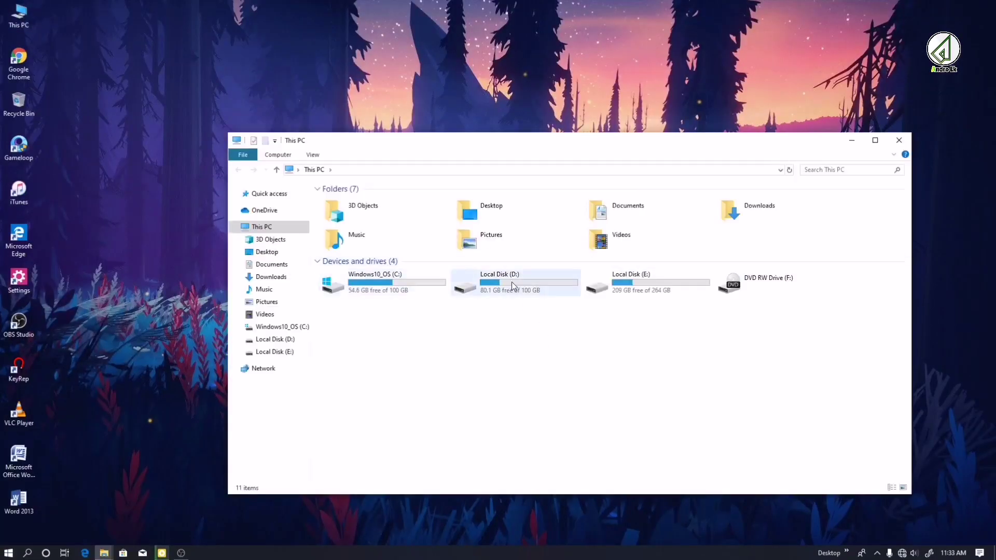
{"action": "double_click", "coordinate": [511, 282]}
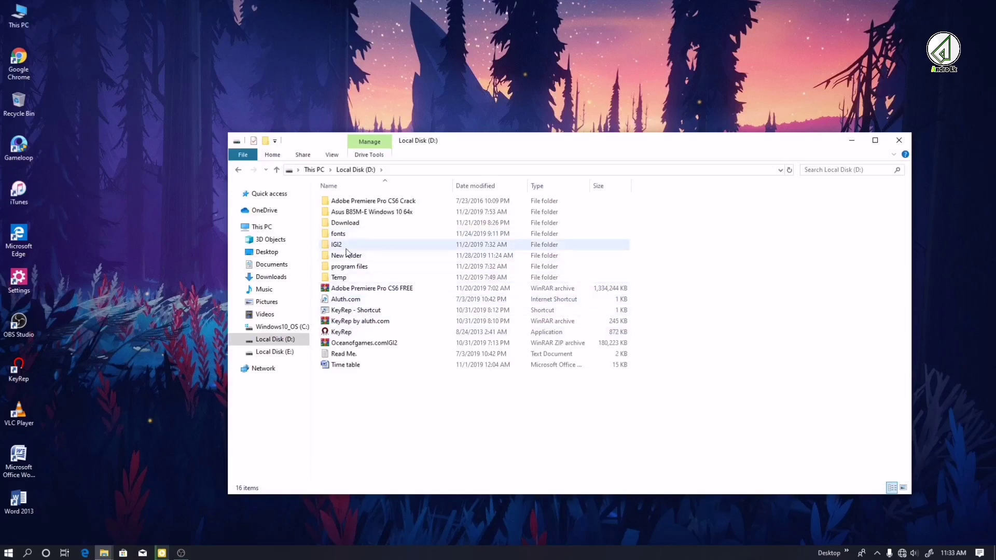
{"action": "double_click", "coordinate": [407, 254]}
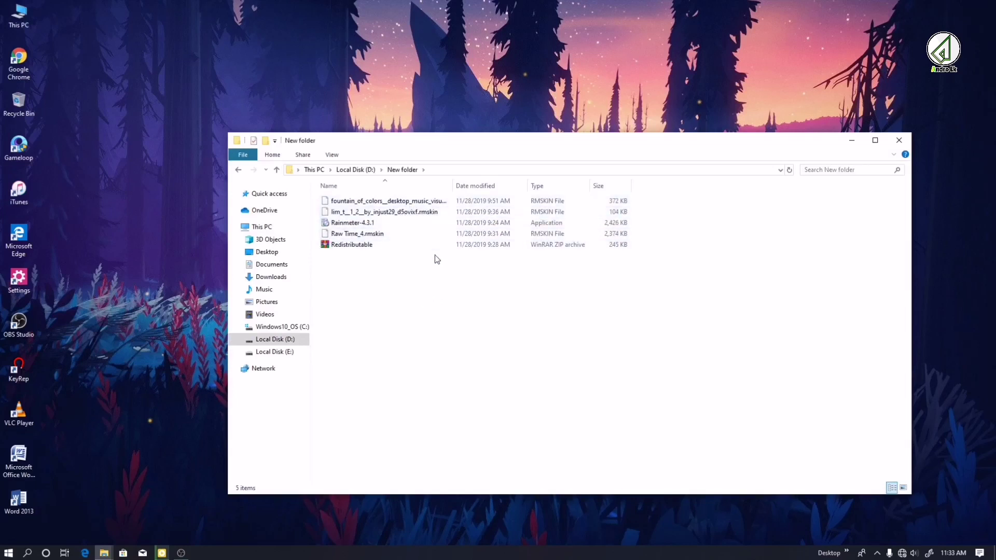
{"action": "left_click_drag", "start_coordinate": [441, 272], "coordinate": [408, 198]}
{"action": "left_click", "coordinate": [431, 291]}
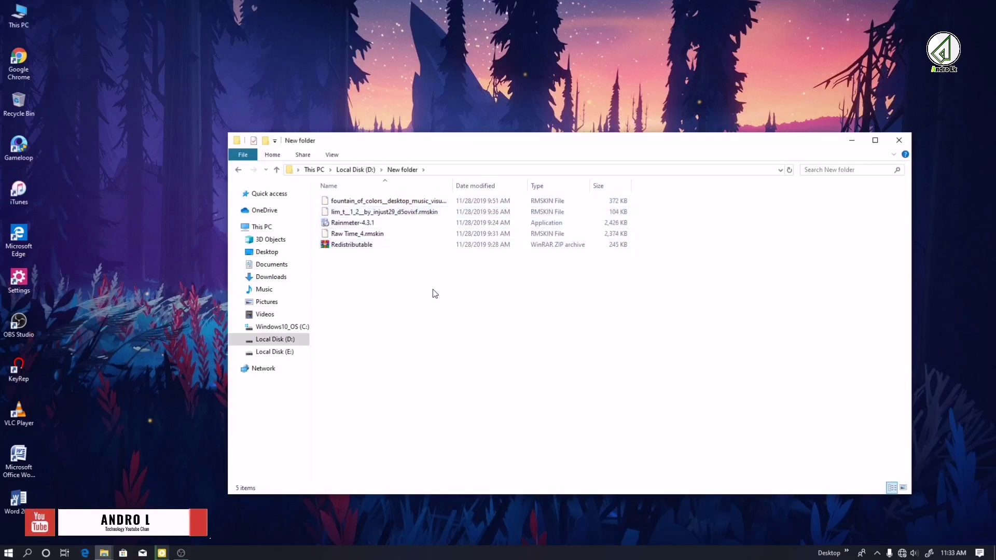
{"action": "left_click_drag", "start_coordinate": [412, 136], "coordinate": [362, 120]}
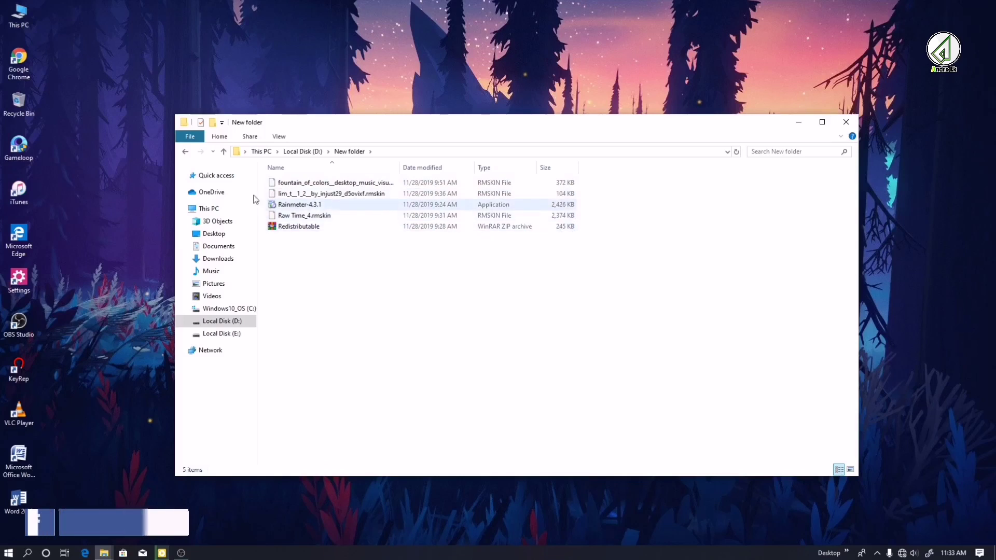
- Run the Rainmeter-4.3.1 installer from the folder and complete the setup
{"action": "left_click", "coordinate": [319, 206]}
{"action": "right_click", "coordinate": [321, 207]}
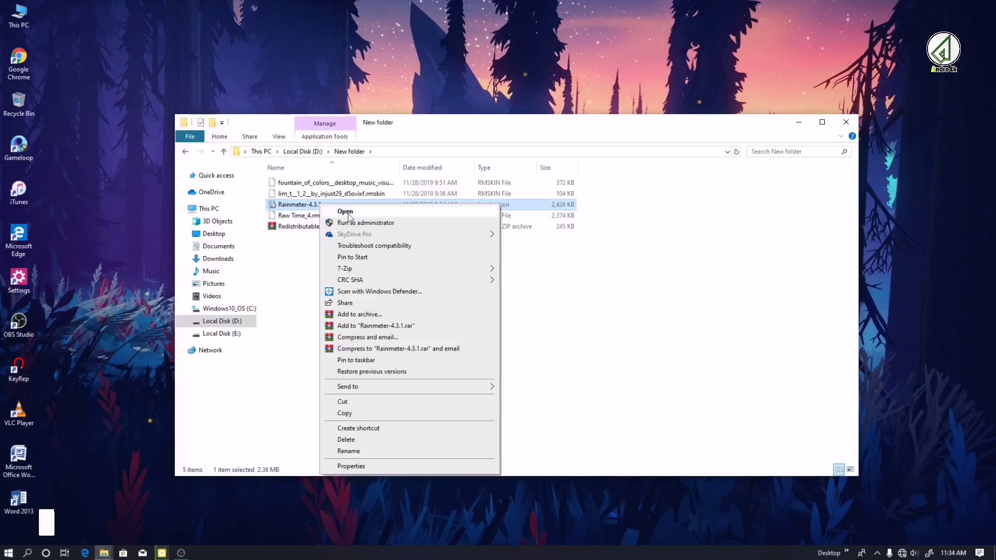
{"action": "left_click", "coordinate": [345, 211]}
{"action": "left_click", "coordinate": [501, 301]}
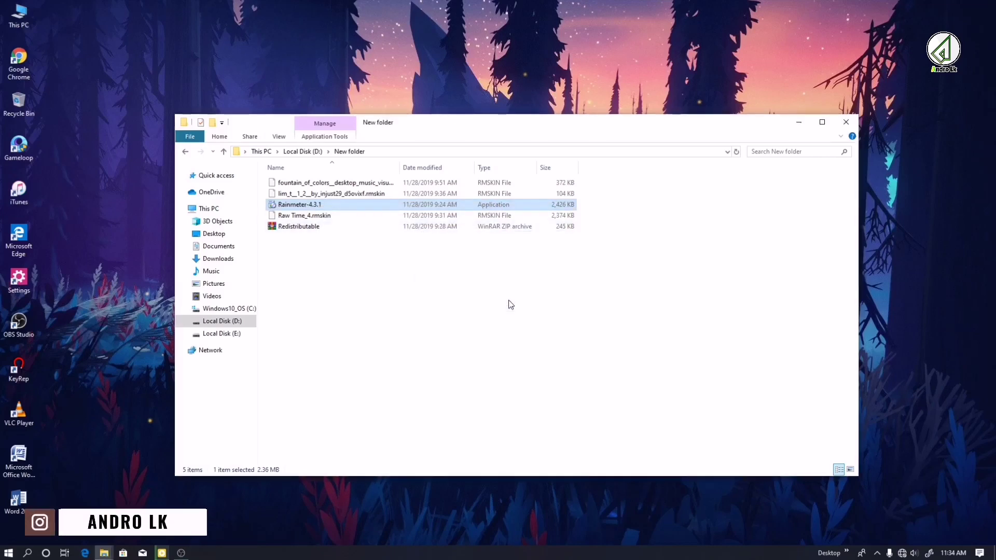
{"action": "left_click", "coordinate": [556, 362]}
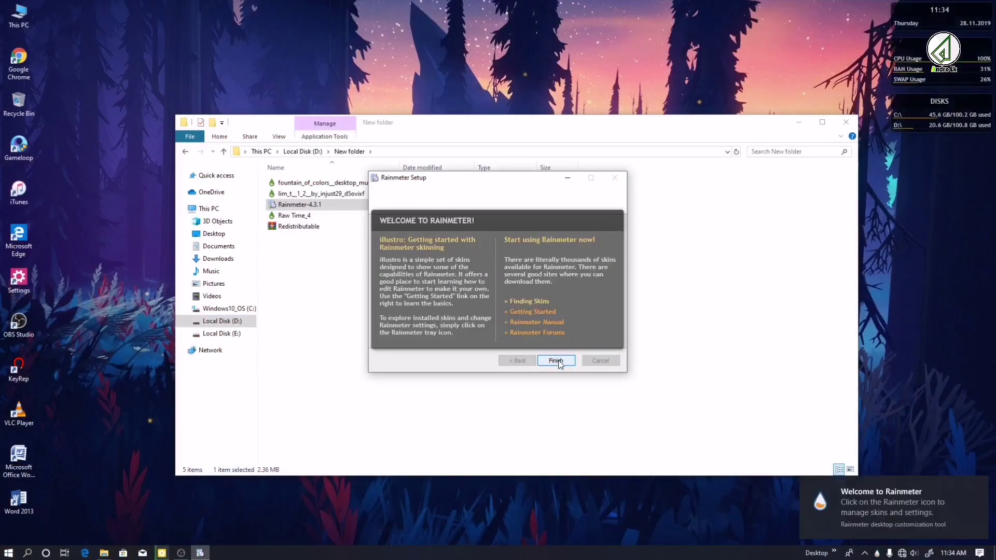
{"action": "left_click", "coordinate": [555, 362]}
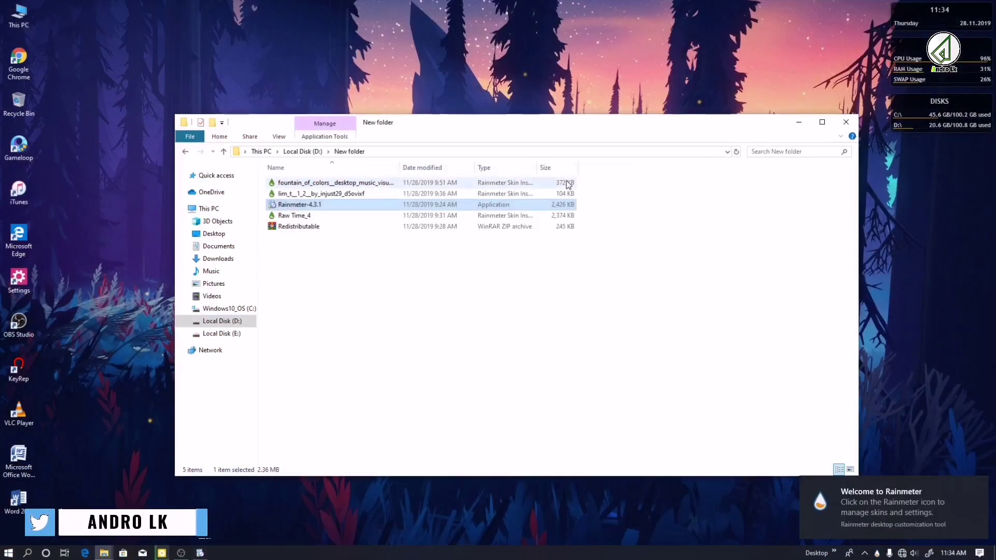
- Clear the folder window and notification away, and unload the default clock and system-usage skins from the desktop
{"action": "left_click", "coordinate": [793, 127]}
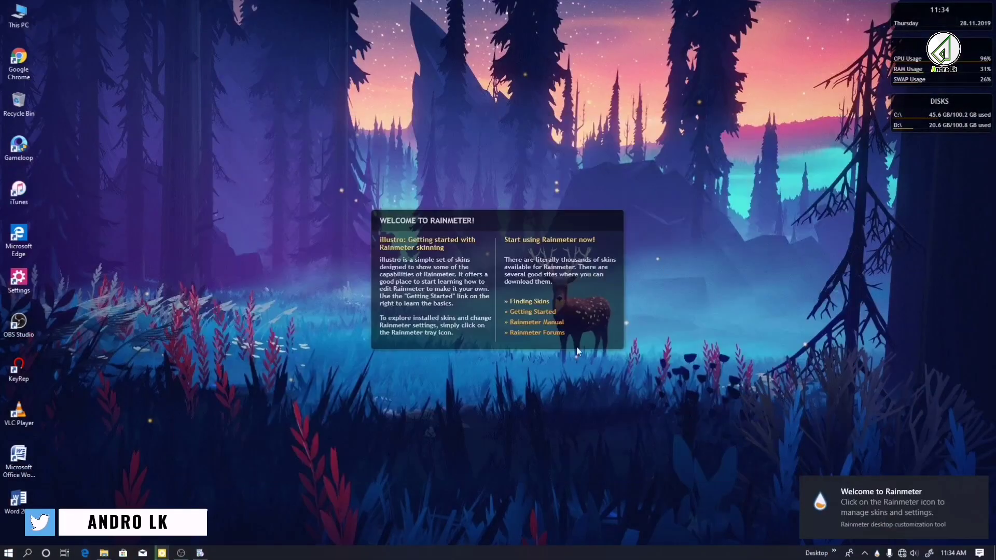
{"action": "left_click", "coordinate": [979, 488]}
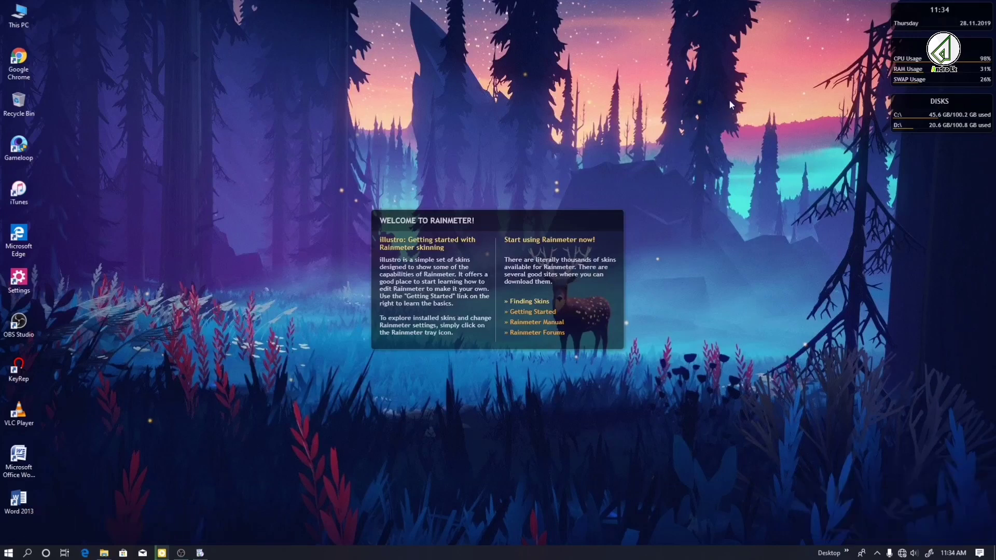
{"action": "right_click", "coordinate": [947, 16]}
{"action": "left_click", "coordinate": [853, 65]}
{"action": "right_click", "coordinate": [956, 20]}
{"action": "left_click", "coordinate": [958, 131]}
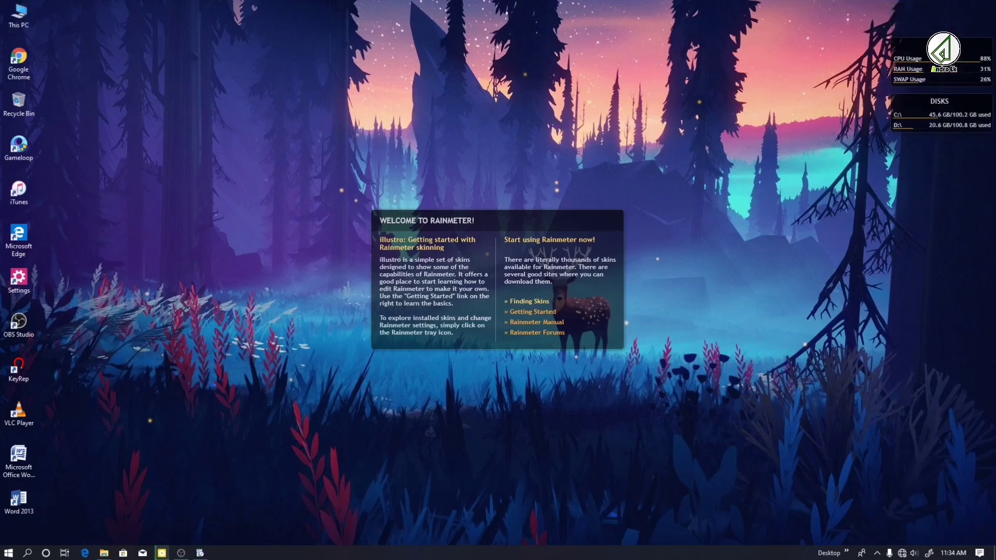
{"action": "right_click", "coordinate": [908, 59]}
{"action": "left_click", "coordinate": [953, 177]}
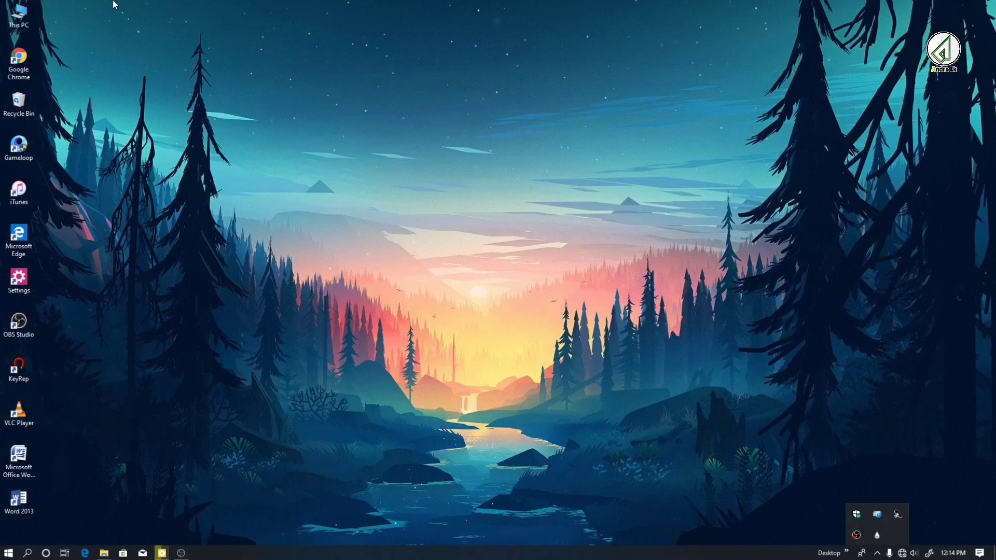
- Reopen New folder on Local Disk (D:) to reach the downloaded Rainmeter skin packages
{"action": "double_click", "coordinate": [19, 15]}
{"action": "left_click", "coordinate": [487, 266]}
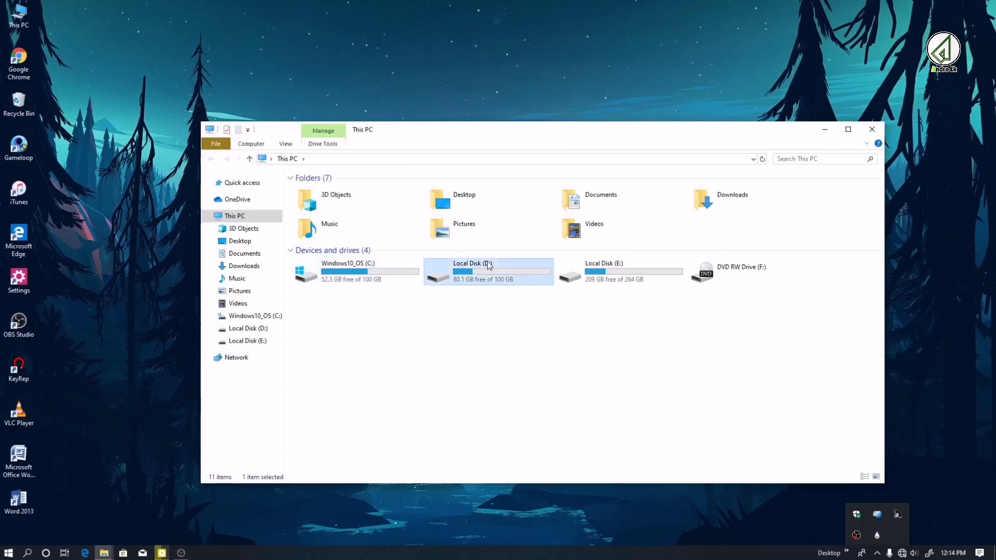
{"action": "left_click", "coordinate": [485, 265]}
{"action": "key", "text": "Escape"}
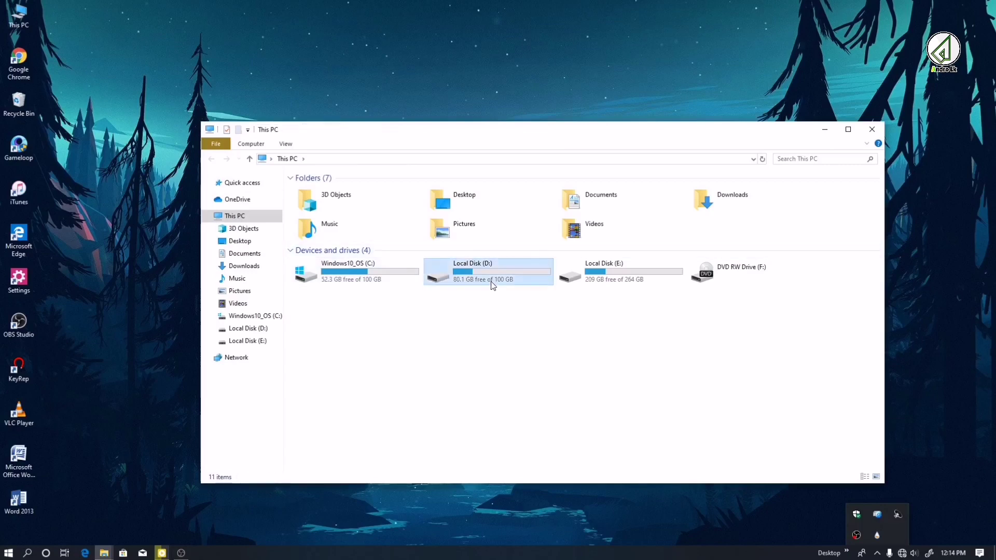
{"action": "double_click", "coordinate": [491, 282]}
{"action": "double_click", "coordinate": [324, 244]}
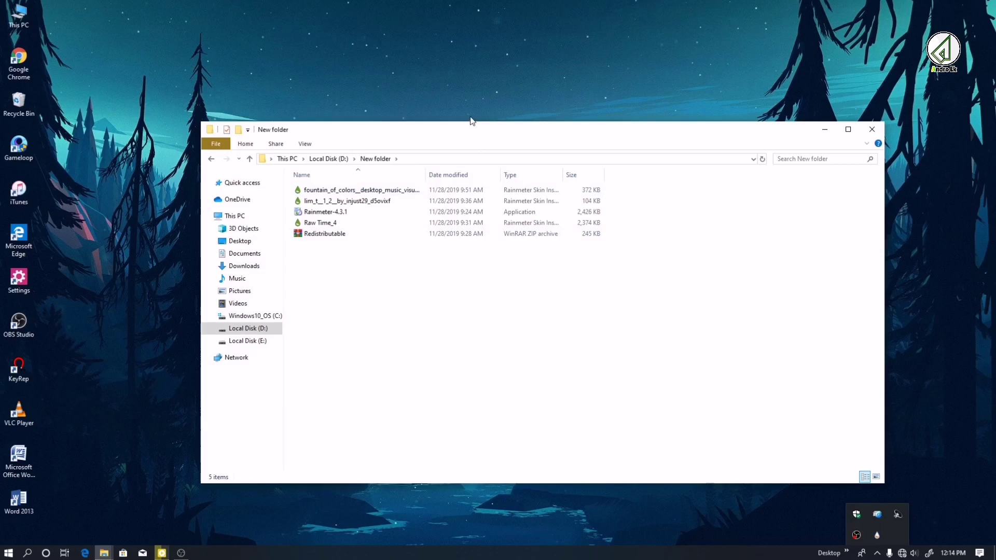
{"action": "left_click_drag", "start_coordinate": [468, 134], "coordinate": [463, 123]}
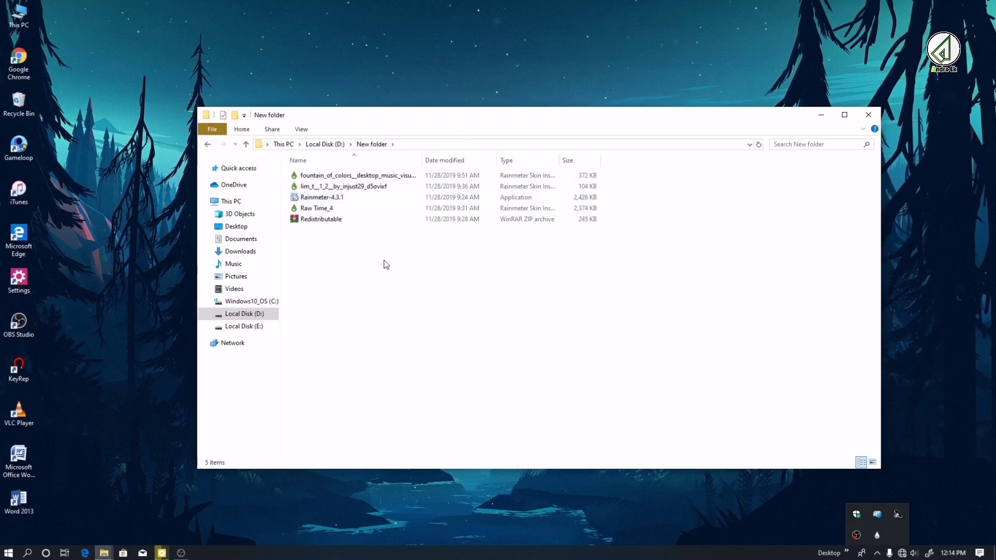
- Install the Fountain of Colors and LIM!T skin packages with the Rainmeter Skin Installer
{"action": "double_click", "coordinate": [363, 177]}
{"action": "key", "text": "Return"}
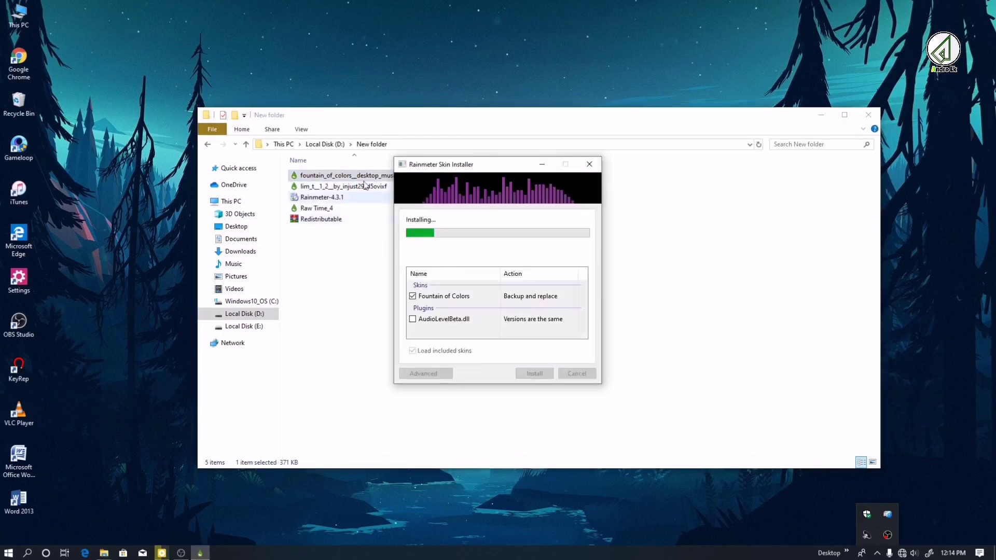
{"action": "double_click", "coordinate": [363, 187]}
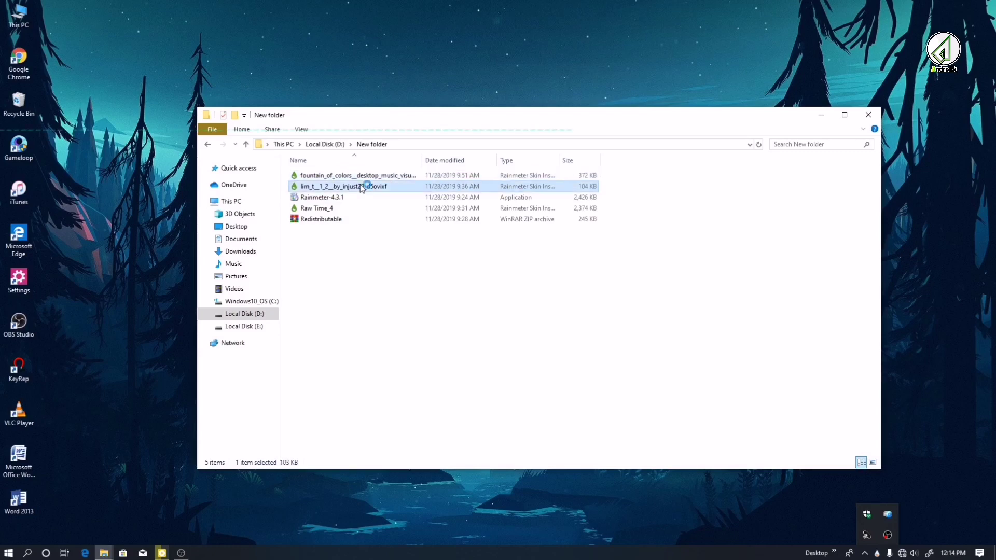
{"action": "key", "text": "Return"}
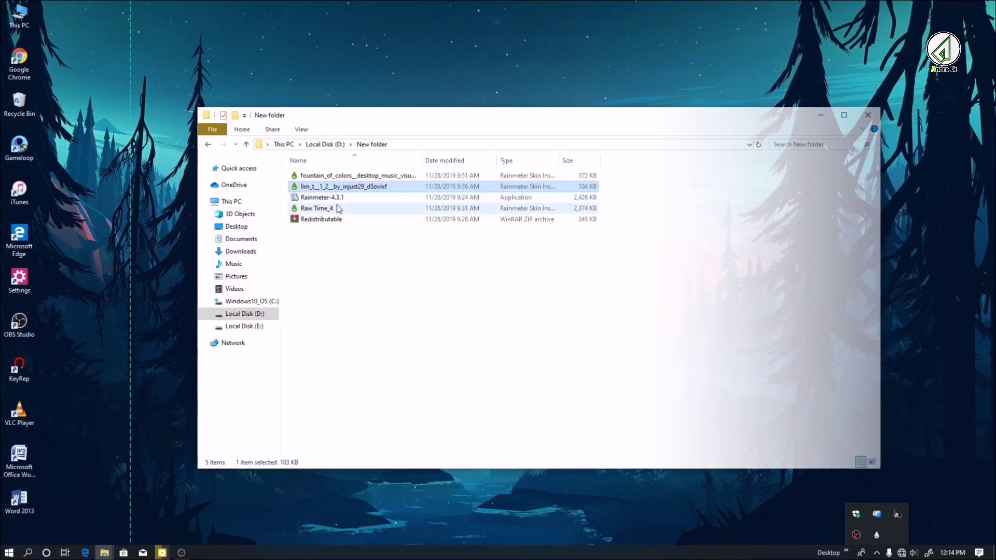
- Show the desktop and open the Manage Rainmeter window
{"action": "key", "text": "super+d"}
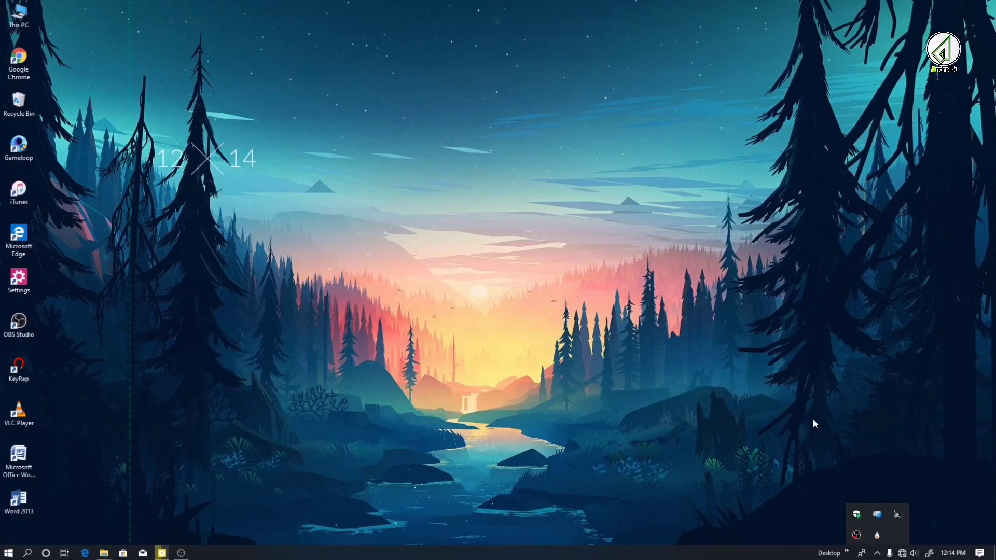
{"action": "left_click", "coordinate": [878, 557]}
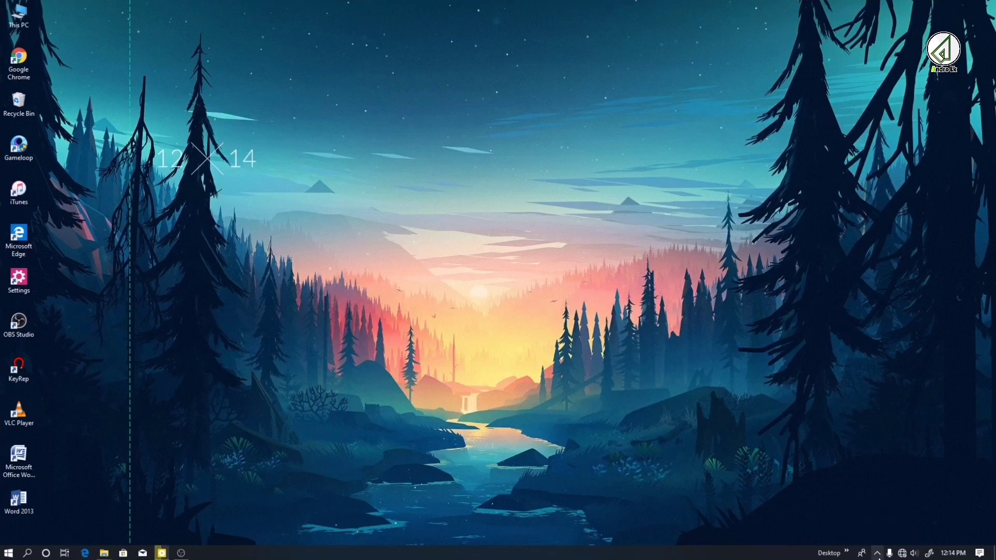
{"action": "left_click", "coordinate": [878, 556]}
{"action": "left_click", "coordinate": [875, 537]}
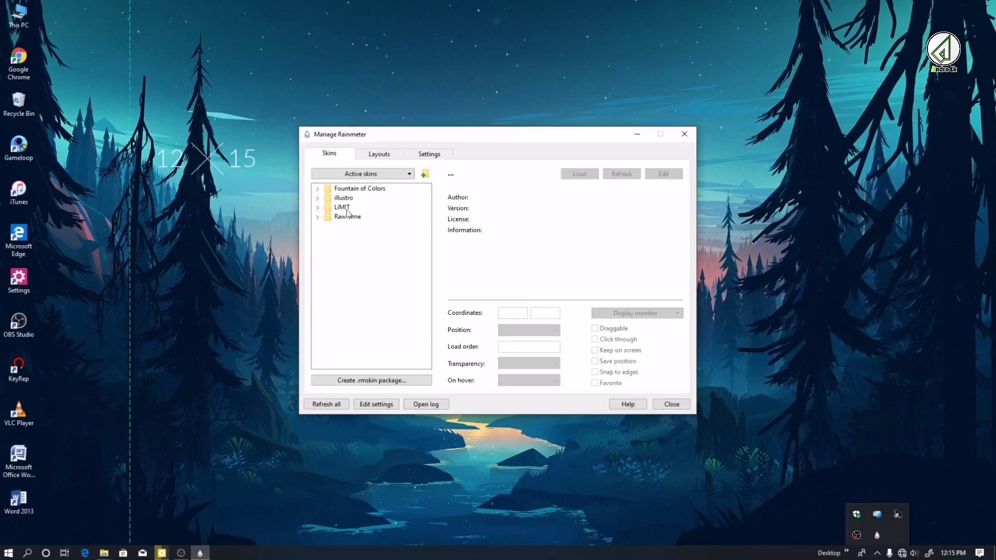
{"action": "left_click_drag", "start_coordinate": [402, 135], "coordinate": [379, 133]}
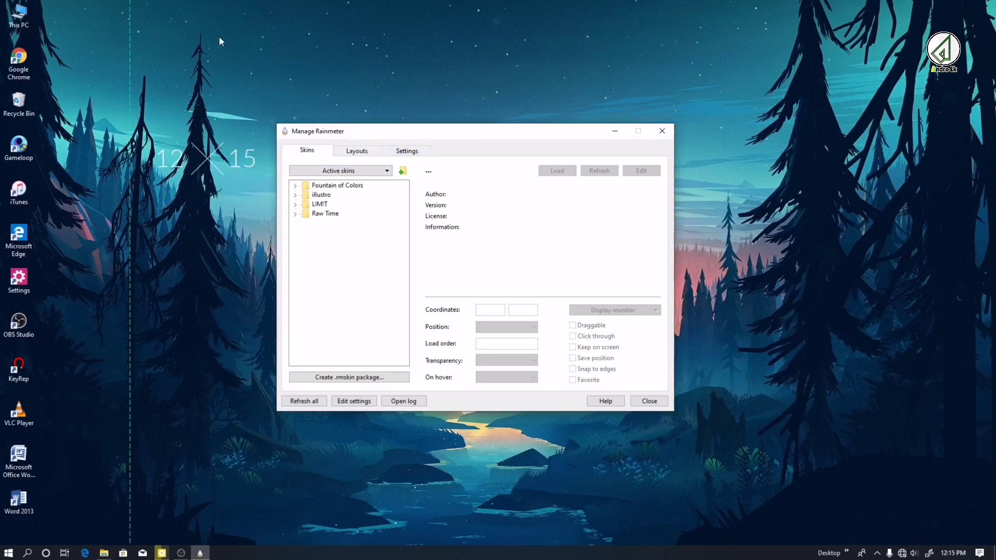
- Unload the active skins GenerateBands.ini, Clone_2.ini and Raw Time 5.ini
{"action": "left_click", "coordinate": [356, 172]}
{"action": "left_click", "coordinate": [376, 179]}
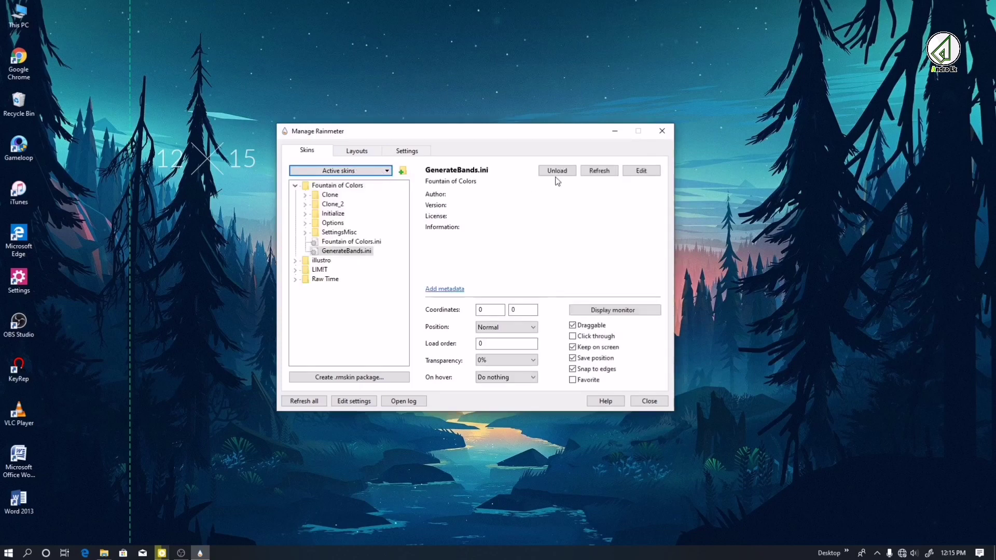
{"action": "left_click", "coordinate": [556, 175]}
{"action": "left_click", "coordinate": [363, 171]}
{"action": "left_click", "coordinate": [357, 182]}
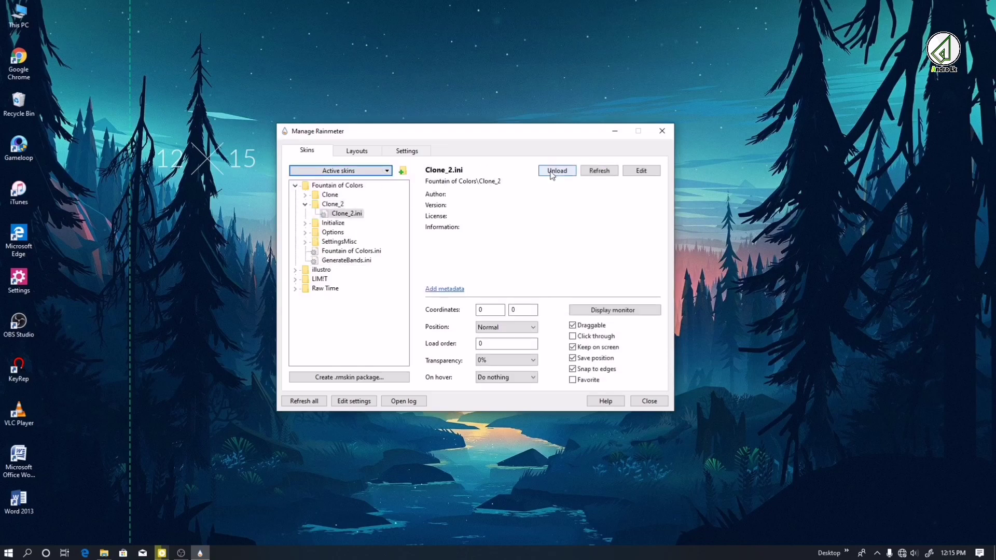
{"action": "left_click", "coordinate": [553, 175]}
{"action": "left_click", "coordinate": [357, 172]}
{"action": "left_click", "coordinate": [359, 182]}
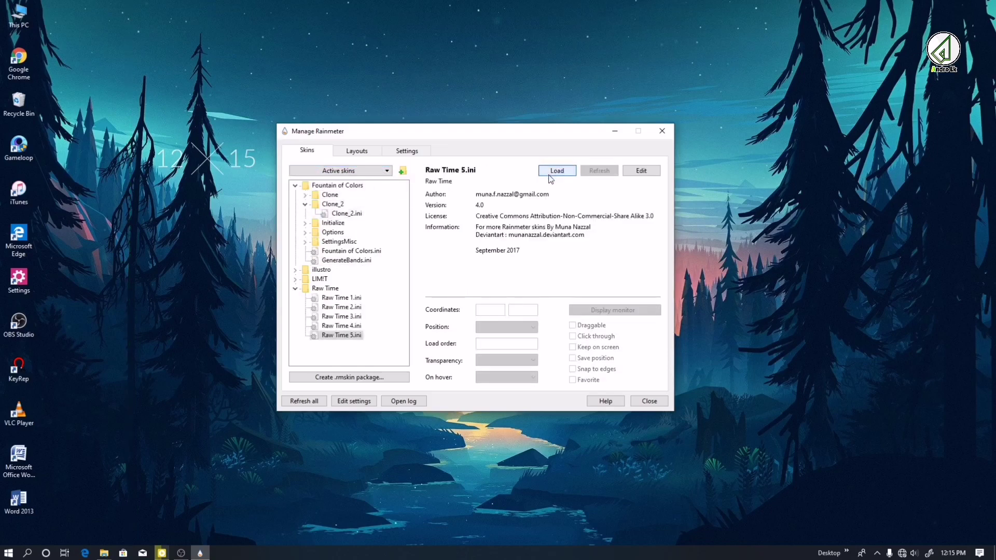
- Load the fill-clock.ini skin from the LIM!T time\clock folder
{"action": "left_click", "coordinate": [295, 185]}
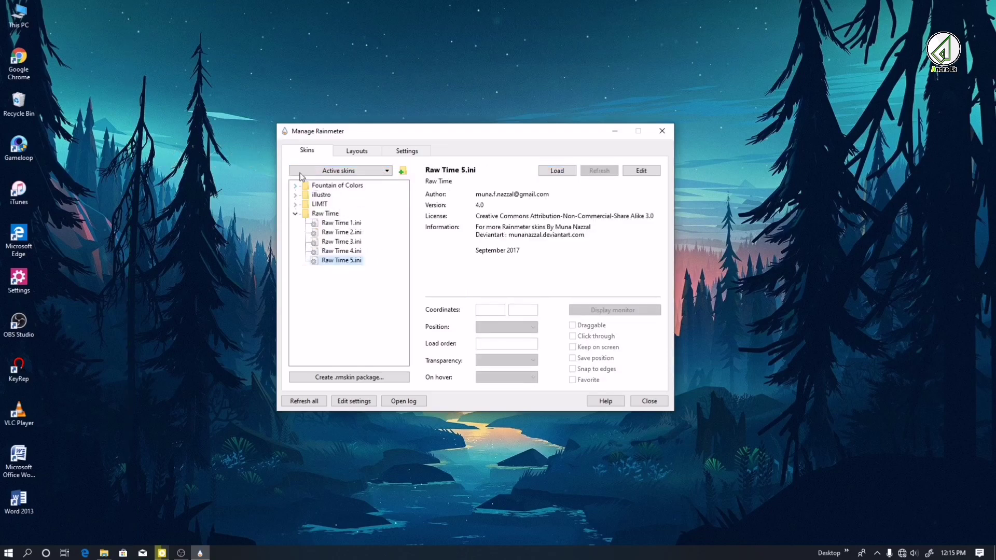
{"action": "left_click", "coordinate": [295, 212]}
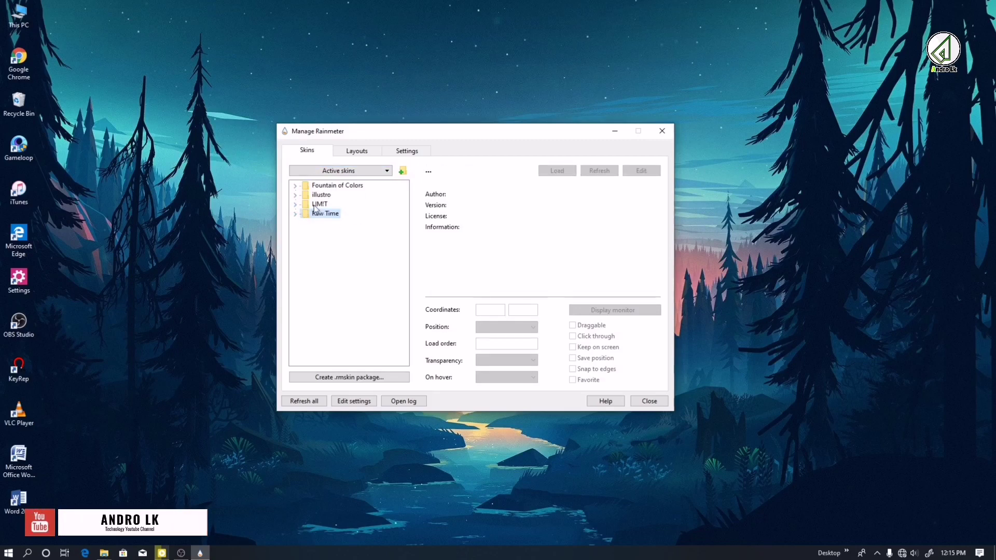
{"action": "left_click", "coordinate": [295, 205]}
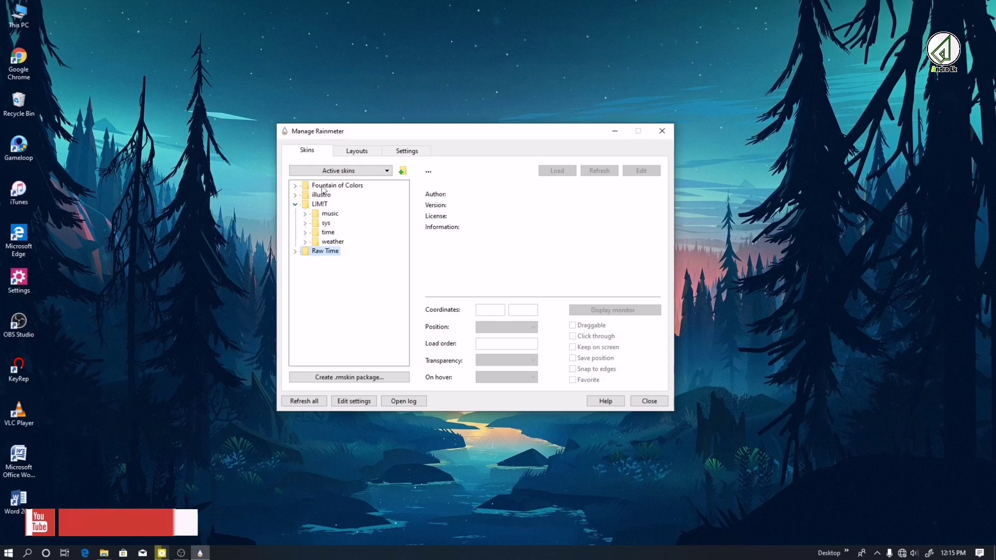
{"action": "left_click", "coordinate": [305, 233]}
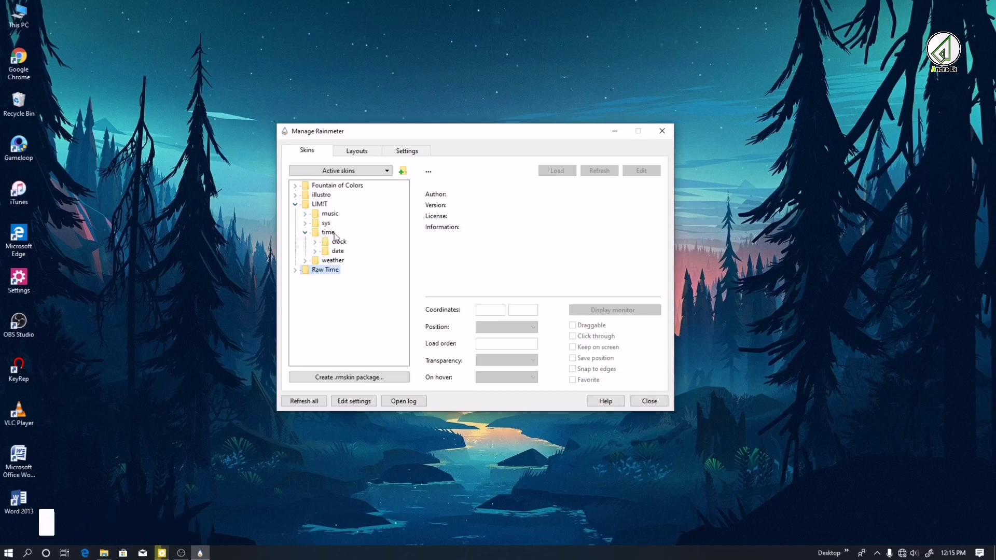
{"action": "left_click", "coordinate": [314, 242]}
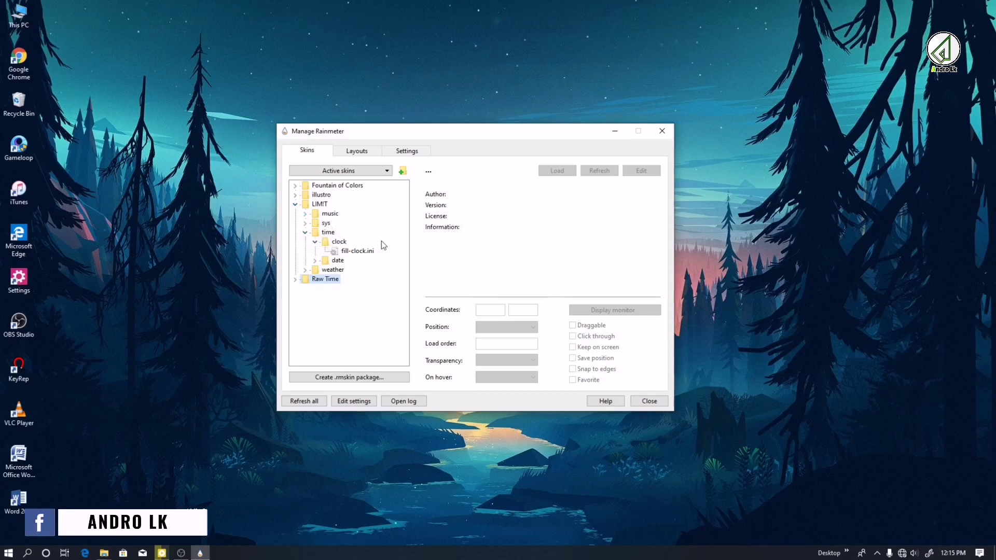
{"action": "left_click", "coordinate": [368, 252]}
{"action": "left_click", "coordinate": [544, 173]}
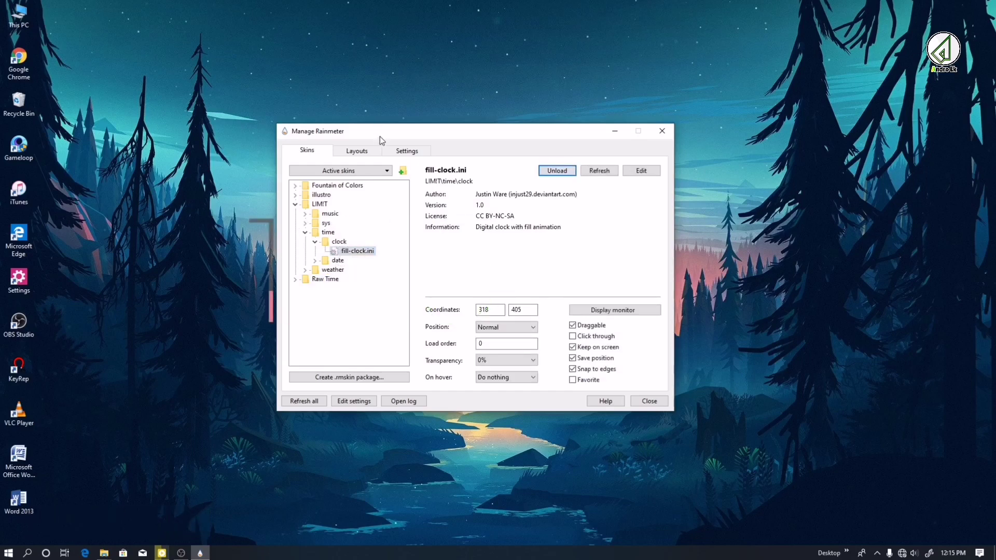
- Load the fill-date.ini skin from the LIM!T time\date folder and dismiss the Manage Rainmeter window
{"action": "left_click", "coordinate": [314, 242]}
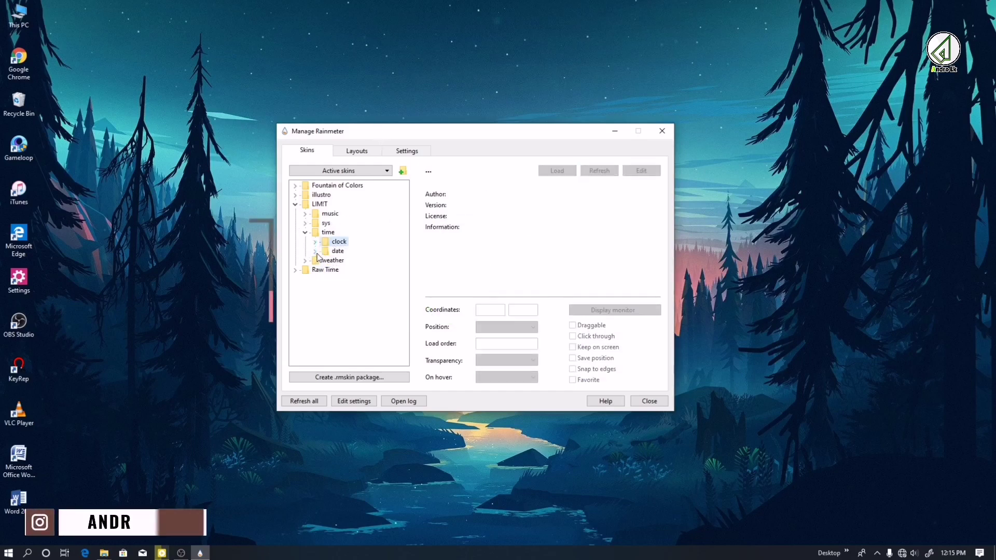
{"action": "left_click", "coordinate": [314, 251]}
{"action": "left_click", "coordinate": [342, 260]}
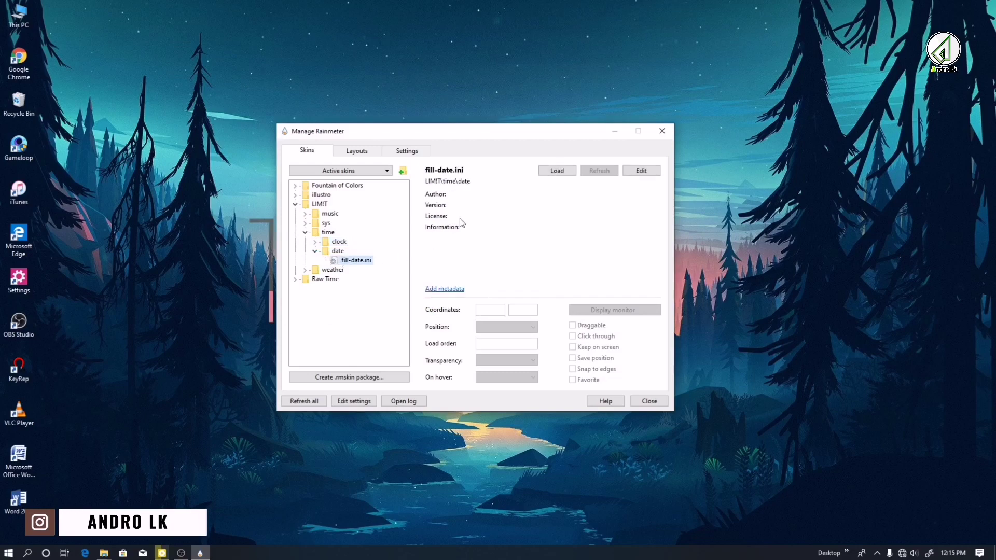
{"action": "left_click", "coordinate": [561, 177]}
{"action": "key", "text": "Escape"}
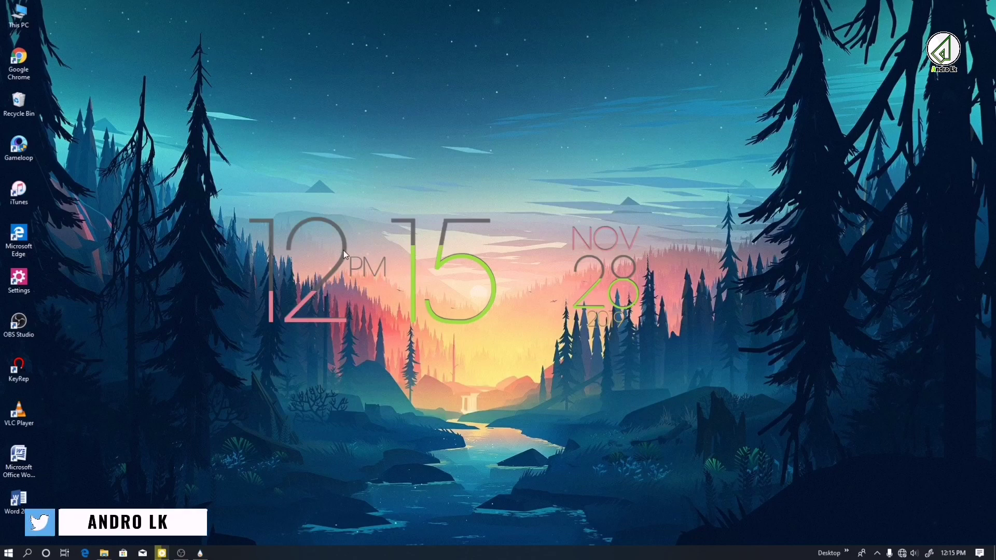
- Reposition the clock and date skins on the desktop so they sit side by side around the centre
{"action": "left_click_drag", "start_coordinate": [345, 254], "coordinate": [380, 253]}
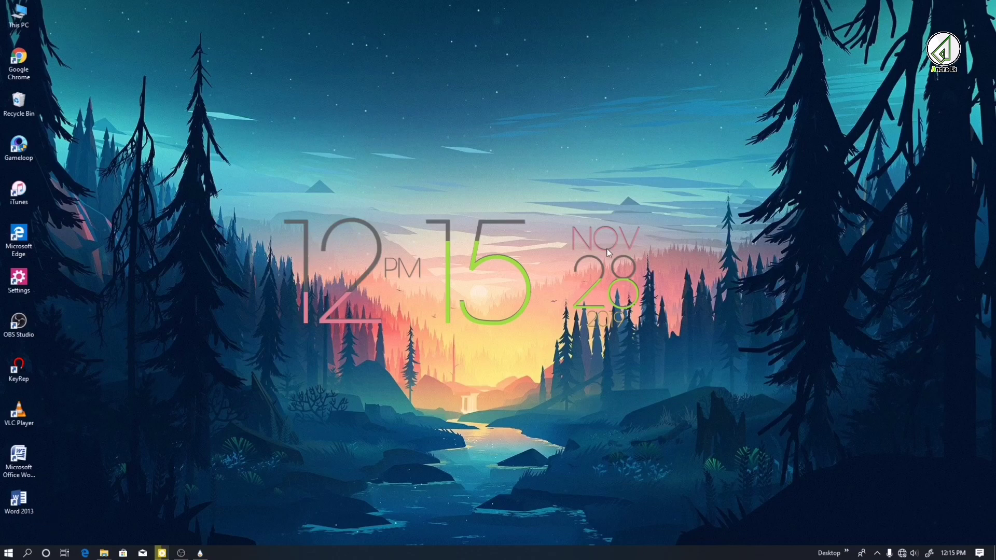
{"action": "left_click_drag", "start_coordinate": [609, 253], "coordinate": [615, 252]}
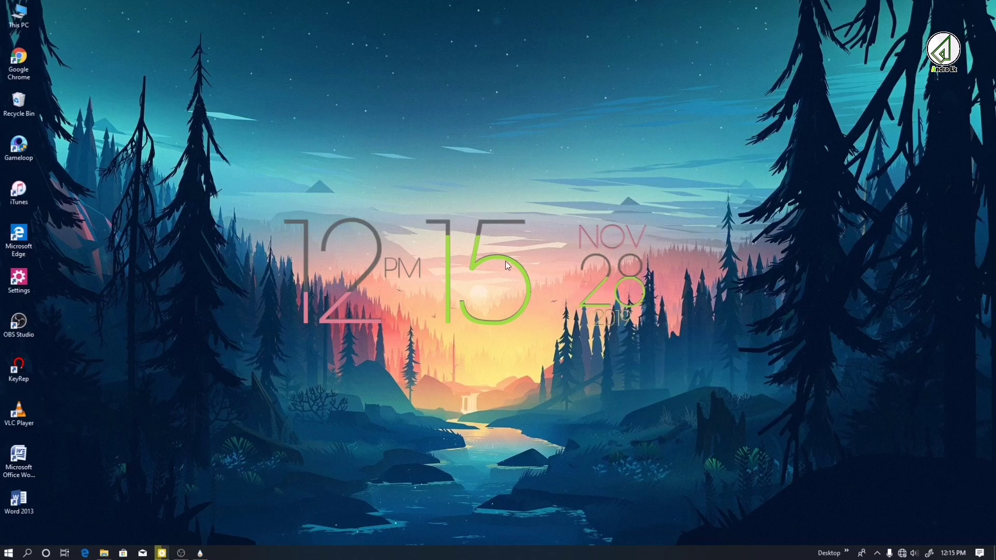
{"action": "left_click_drag", "start_coordinate": [506, 259], "coordinate": [515, 257]}
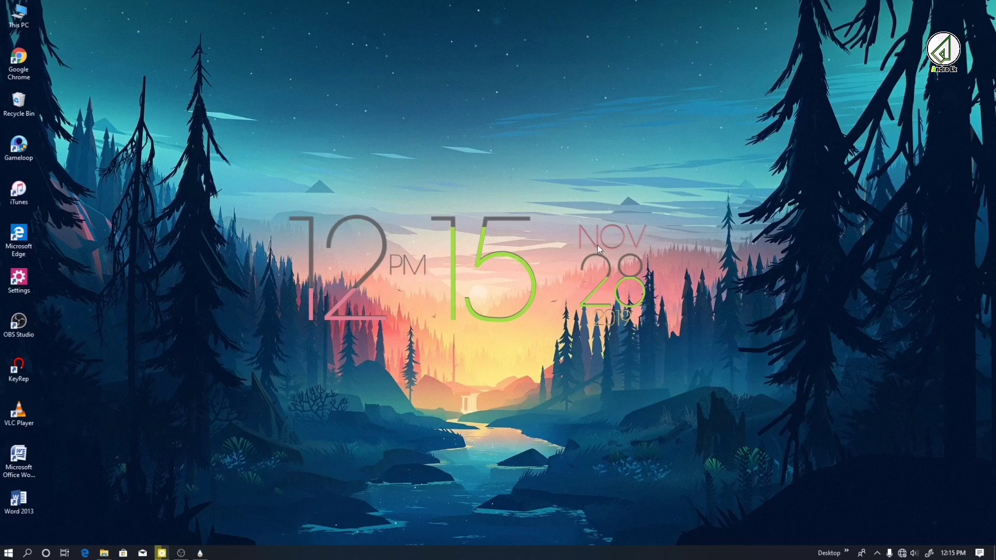
{"action": "left_click_drag", "start_coordinate": [598, 249], "coordinate": [587, 248]}
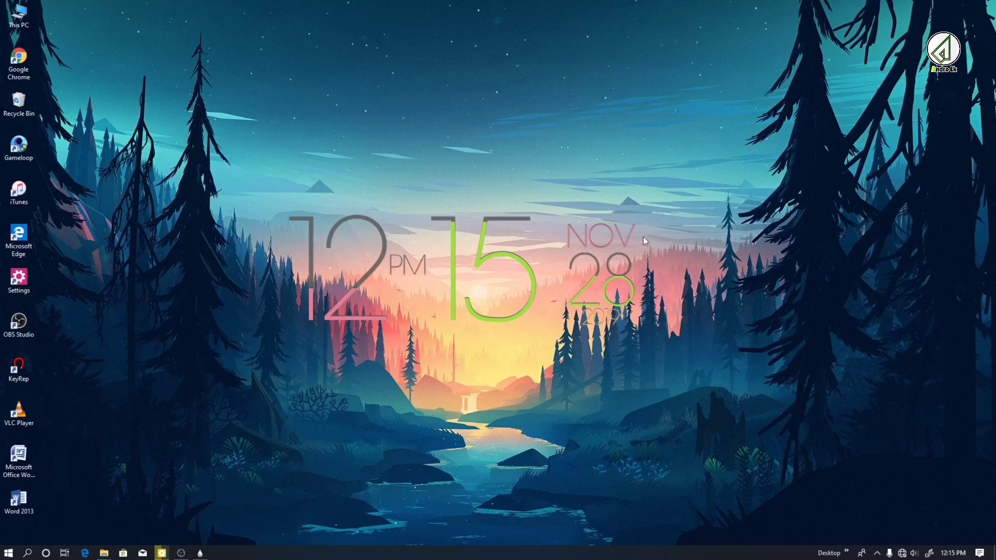
- Load the Clone.ini skin from the Fountain of Colors\Clone folder, collapse the skin folders and minimise the Manage Rainmeter window
{"action": "left_click", "coordinate": [200, 552]}
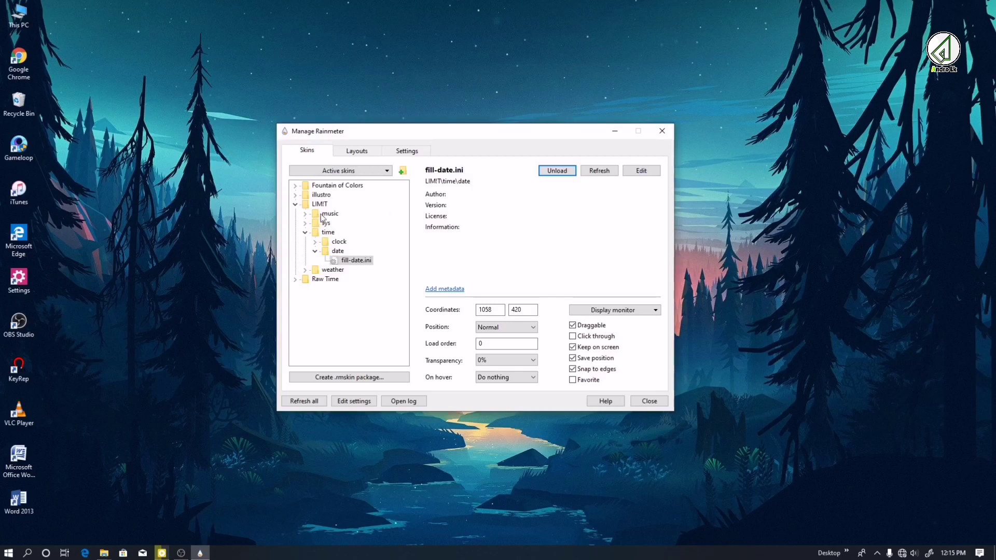
{"action": "left_click", "coordinate": [295, 205]}
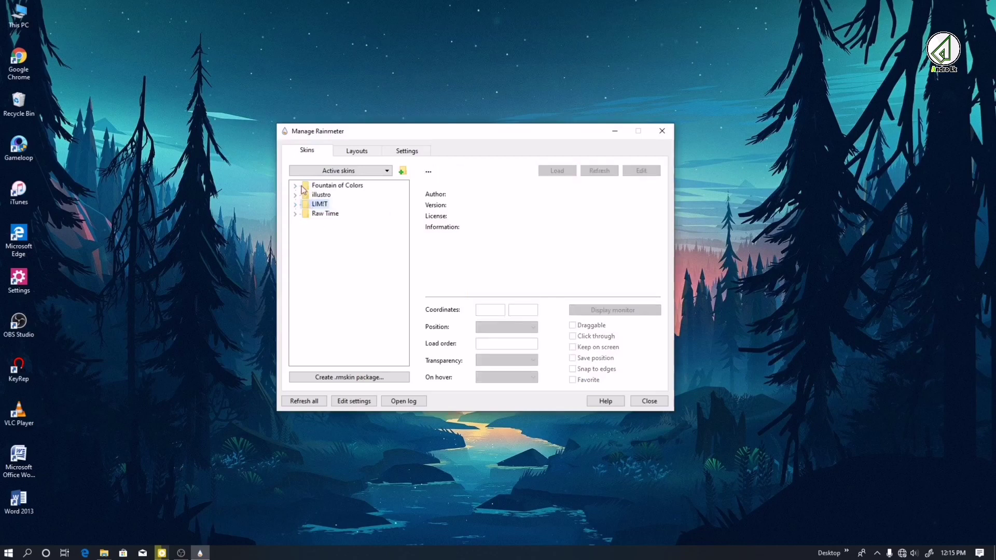
{"action": "left_click", "coordinate": [295, 186]}
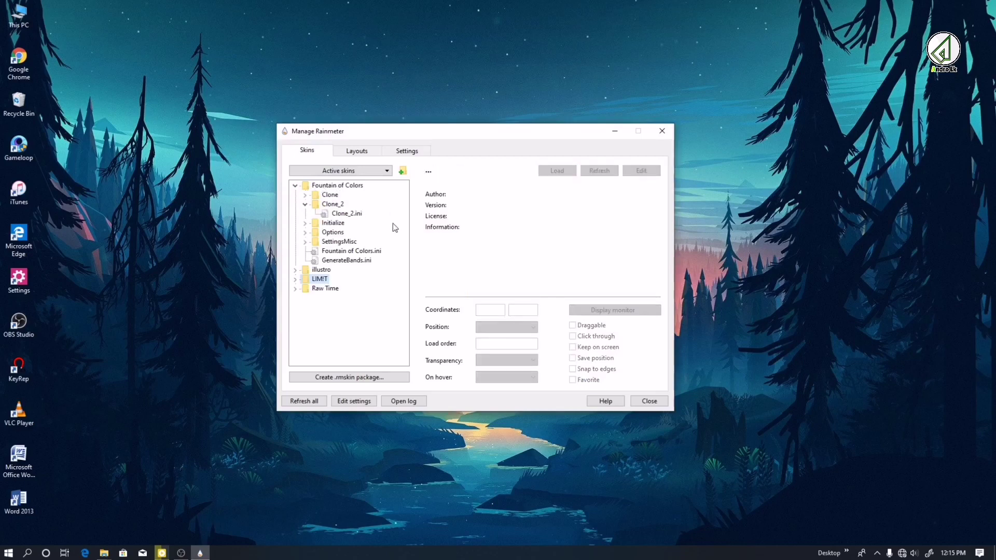
{"action": "left_click", "coordinate": [305, 195]}
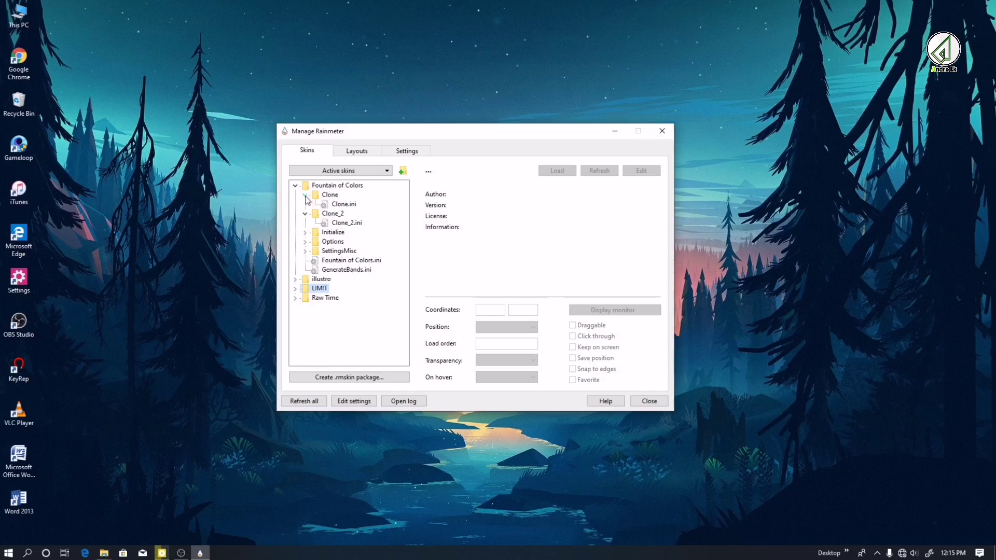
{"action": "left_click", "coordinate": [344, 205]}
{"action": "left_click", "coordinate": [551, 172]}
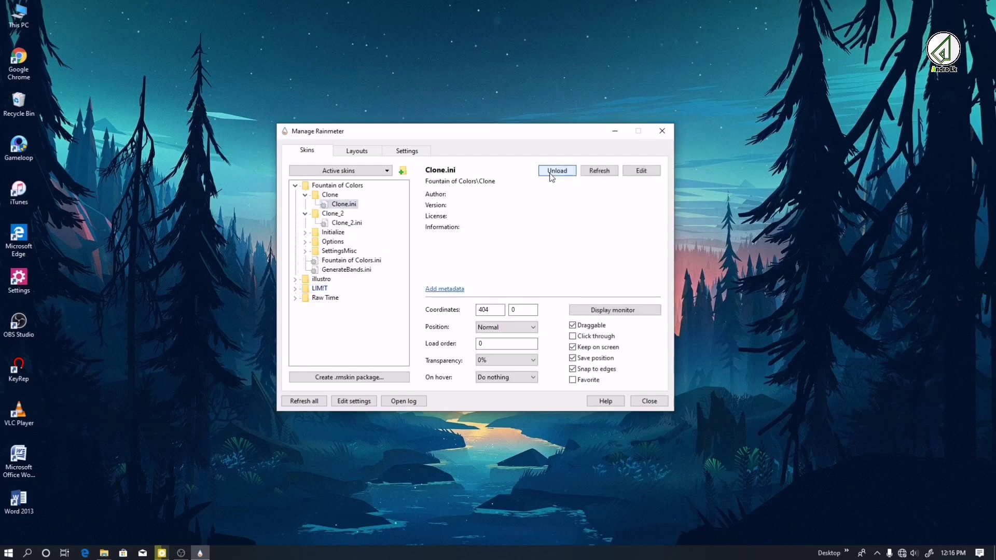
{"action": "left_click", "coordinate": [305, 196]}
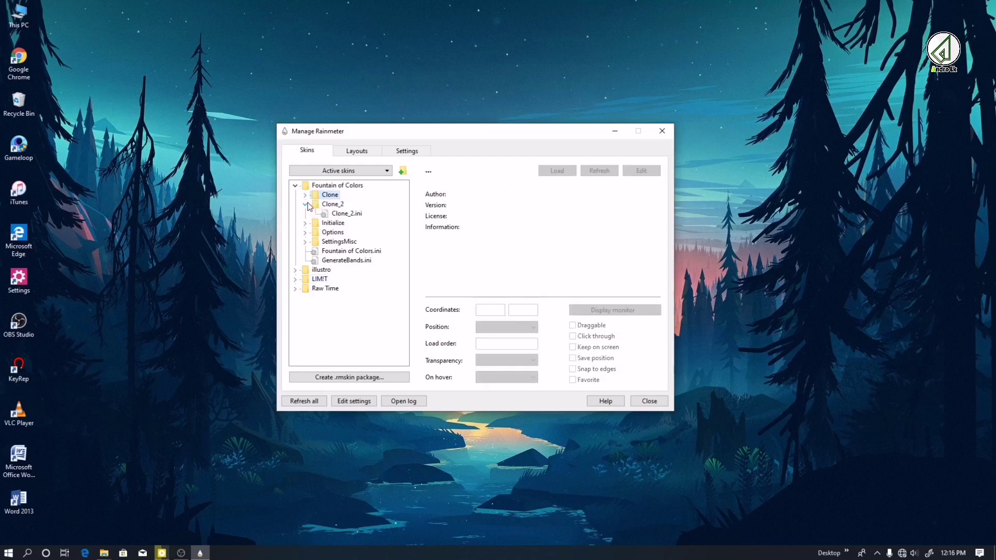
{"action": "left_click", "coordinate": [305, 204]}
{"action": "left_click", "coordinate": [295, 186]}
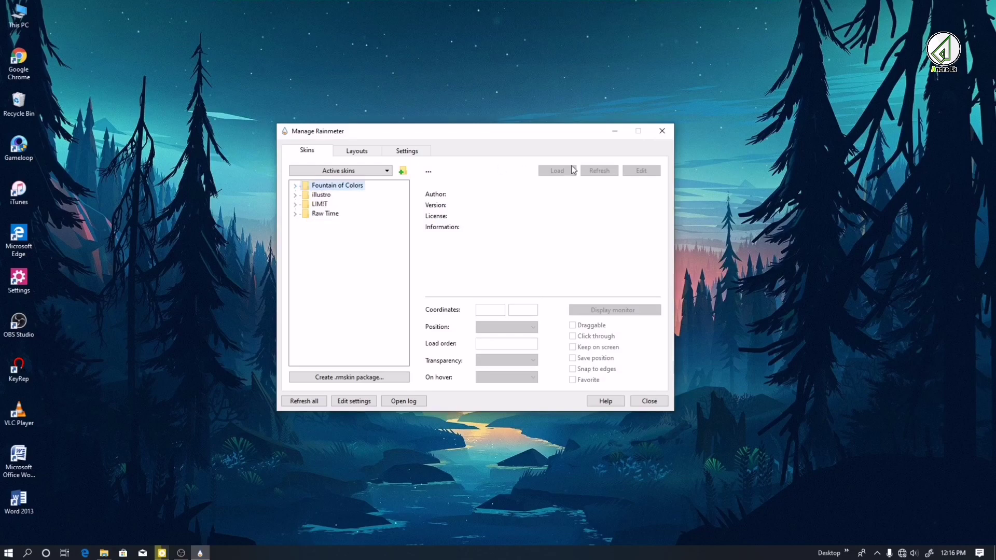
{"action": "left_click", "coordinate": [615, 132]}
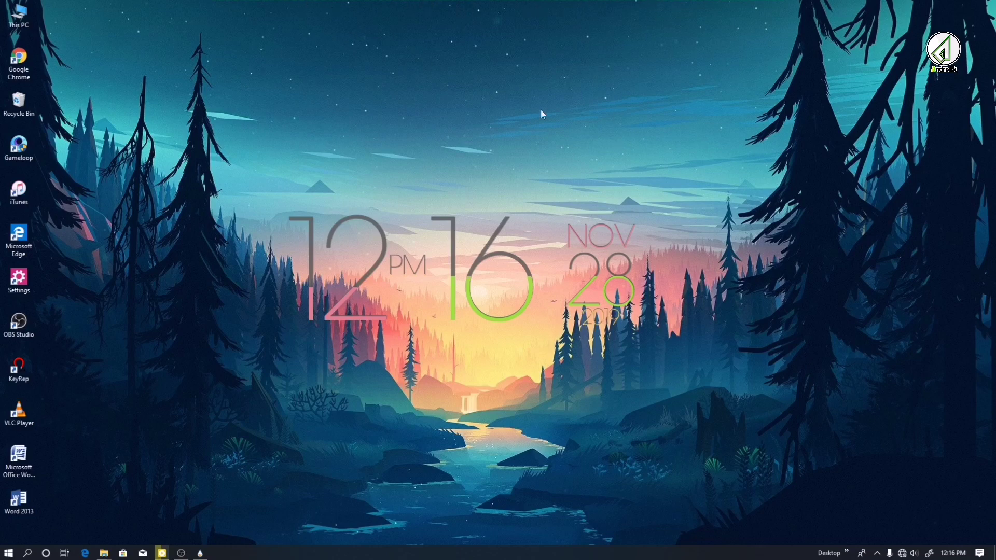
{"action": "left_click", "coordinate": [876, 553]}
{"action": "left_click", "coordinate": [877, 535]}
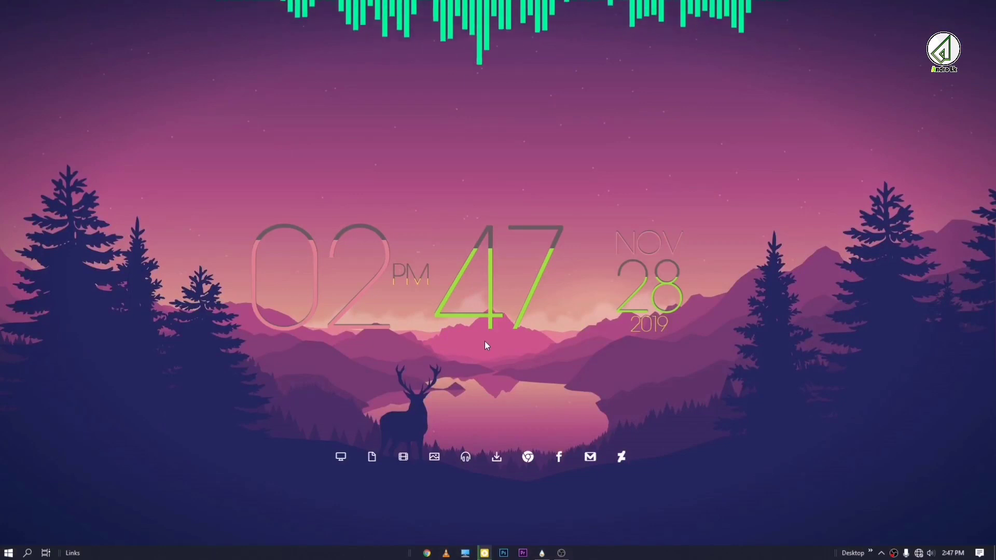